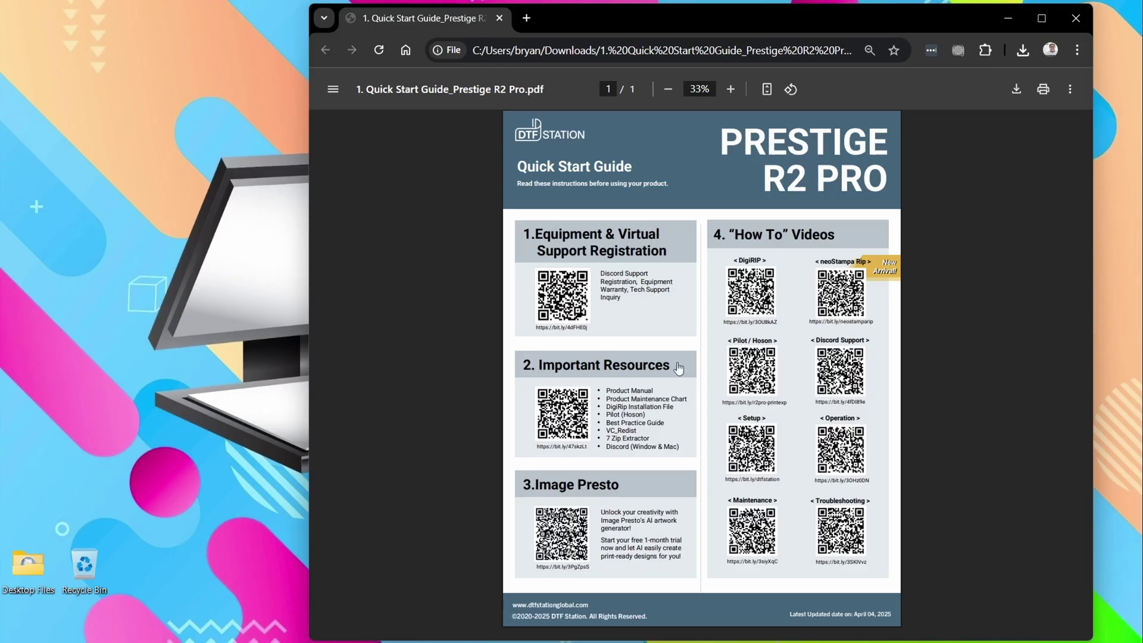
Go to the DTF STATION PILOT Software folder via Important Resources > 0. DTF Station Pilot-R2 Pro.
{"action": "left_click", "coordinate": [563, 410]}
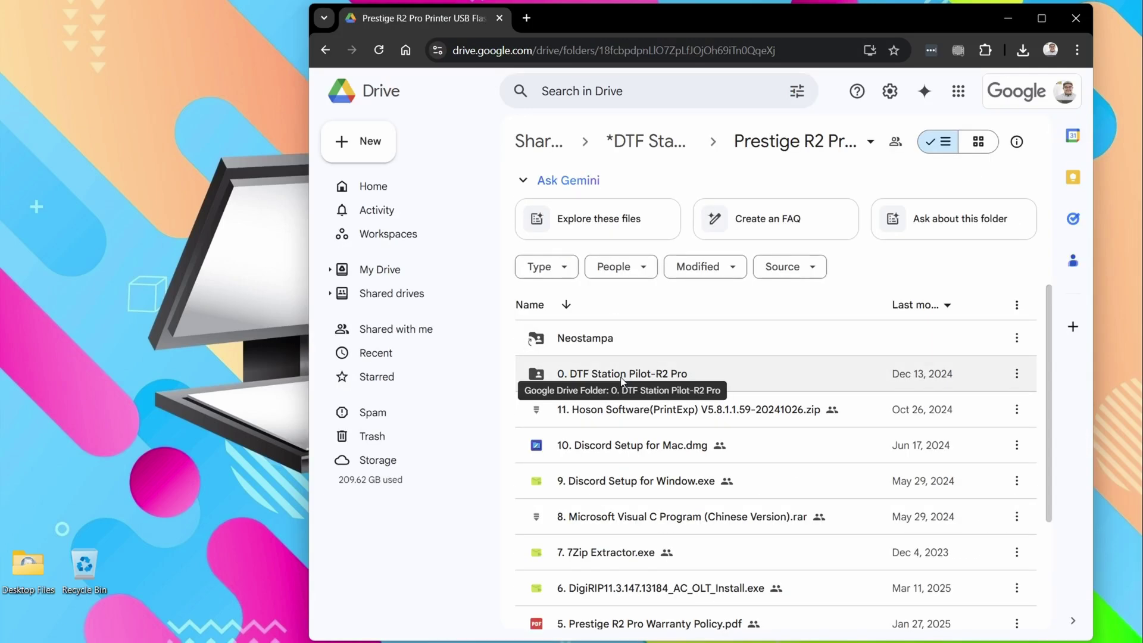
{"action": "double_click", "coordinate": [643, 374]}
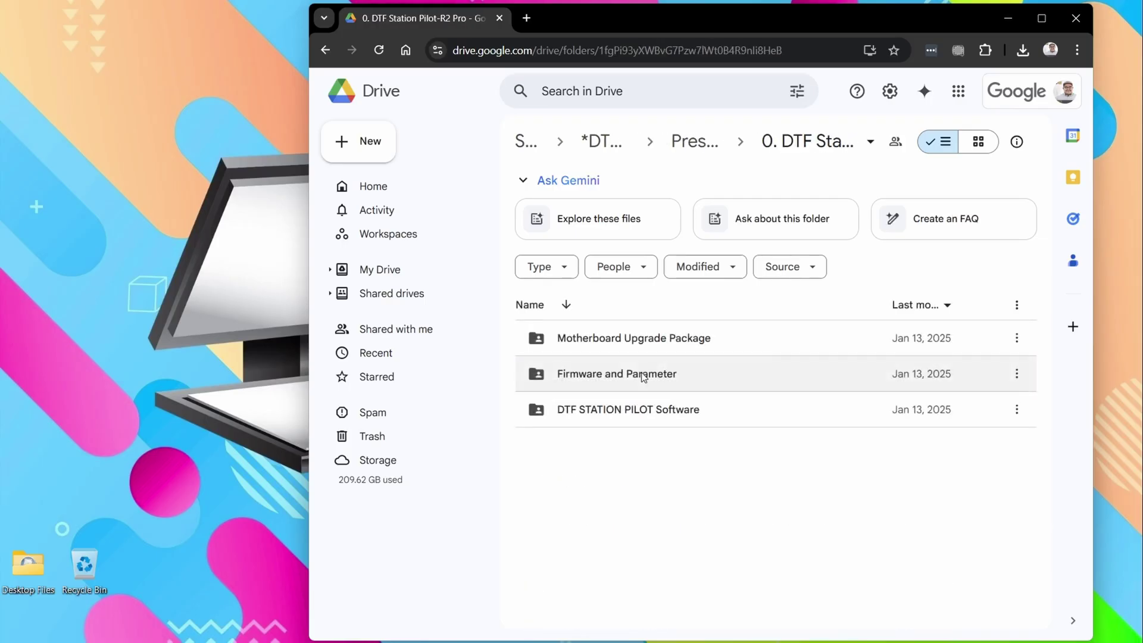
{"action": "double_click", "coordinate": [667, 411]}
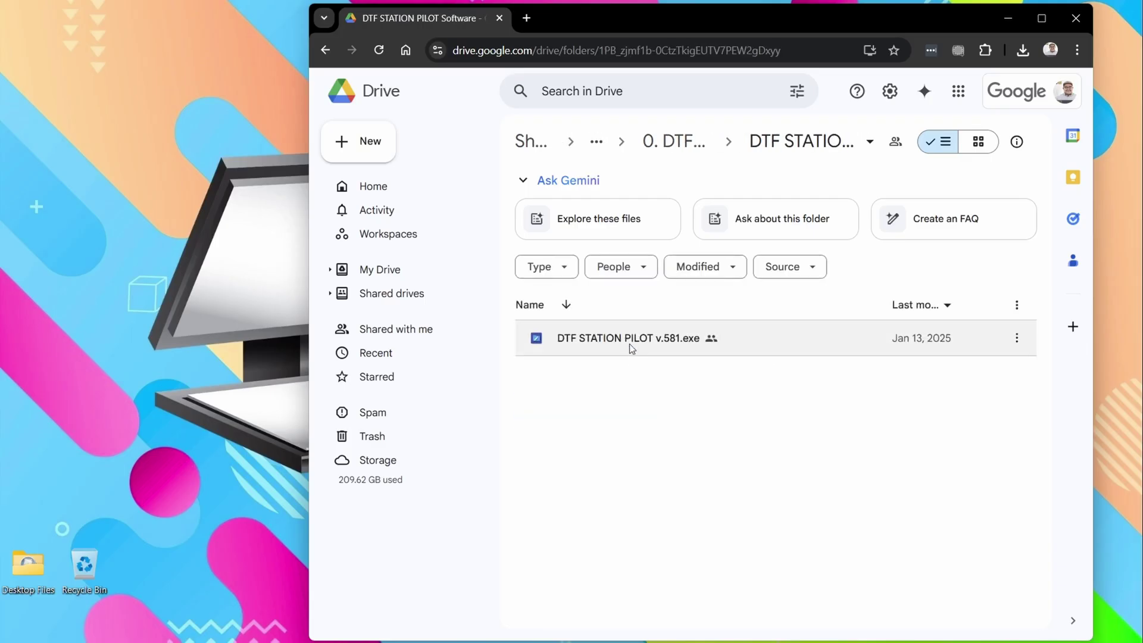
Download DTF STATION PILOT v.581.exe and save it to the Downloads folder.
{"action": "left_click", "coordinate": [1021, 344]}
{"action": "left_click", "coordinate": [839, 388]}
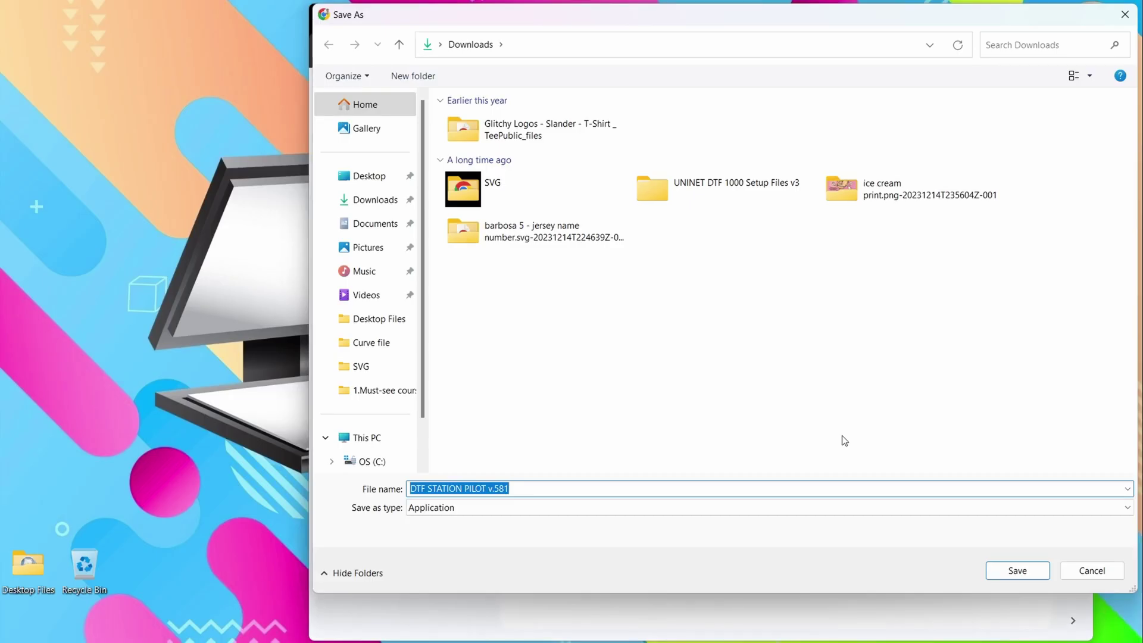
{"action": "left_click", "coordinate": [1014, 572]}
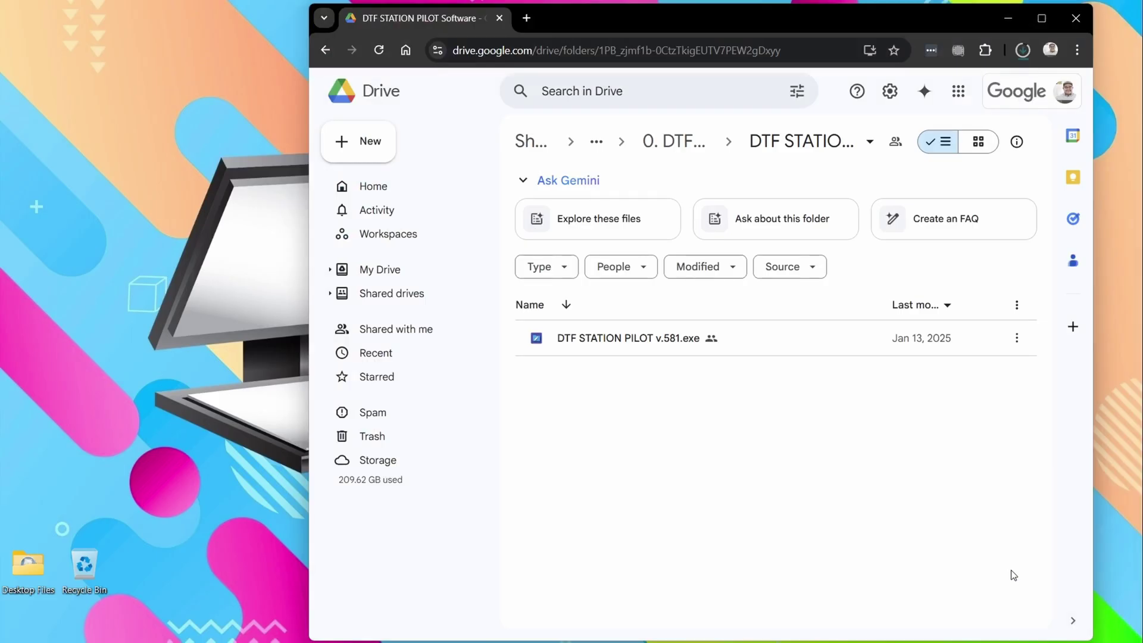
Run DTF STATION PILOT v.581 from Downloads, using More info > Run anyway on SmartScreen.
{"action": "left_click", "coordinate": [1023, 50]}
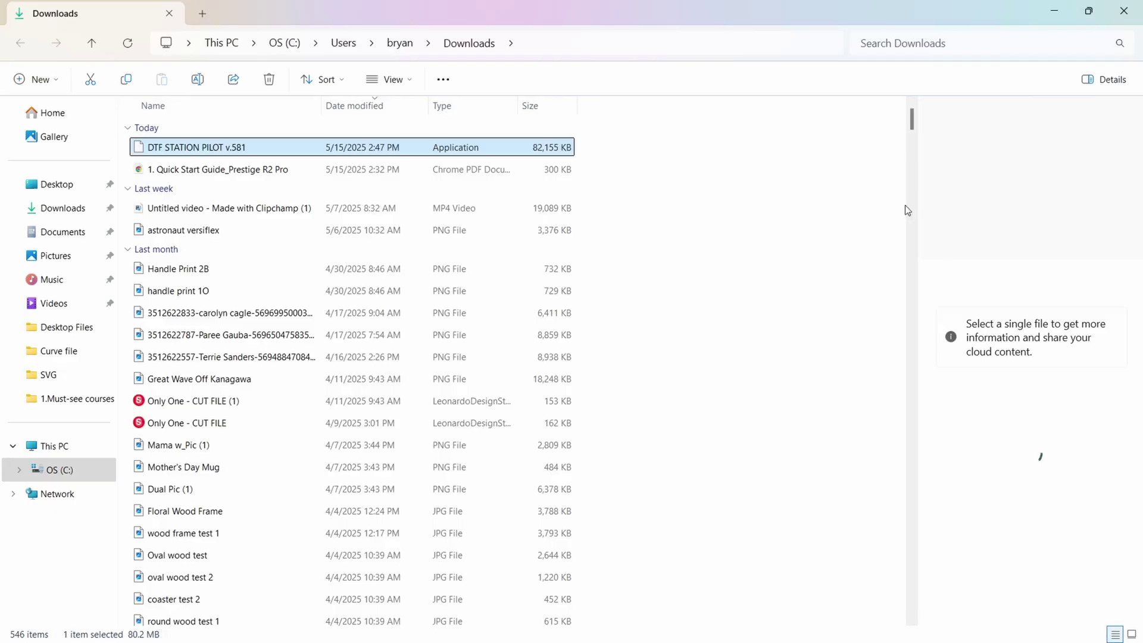
{"action": "double_click", "coordinate": [207, 152]}
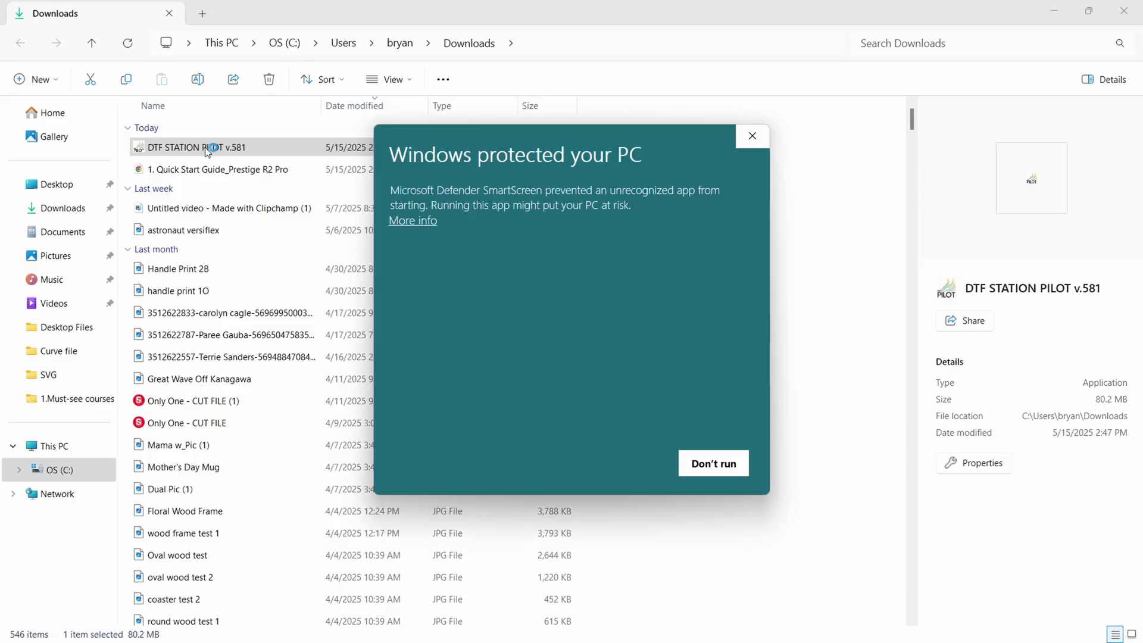
{"action": "left_click", "coordinate": [415, 221]}
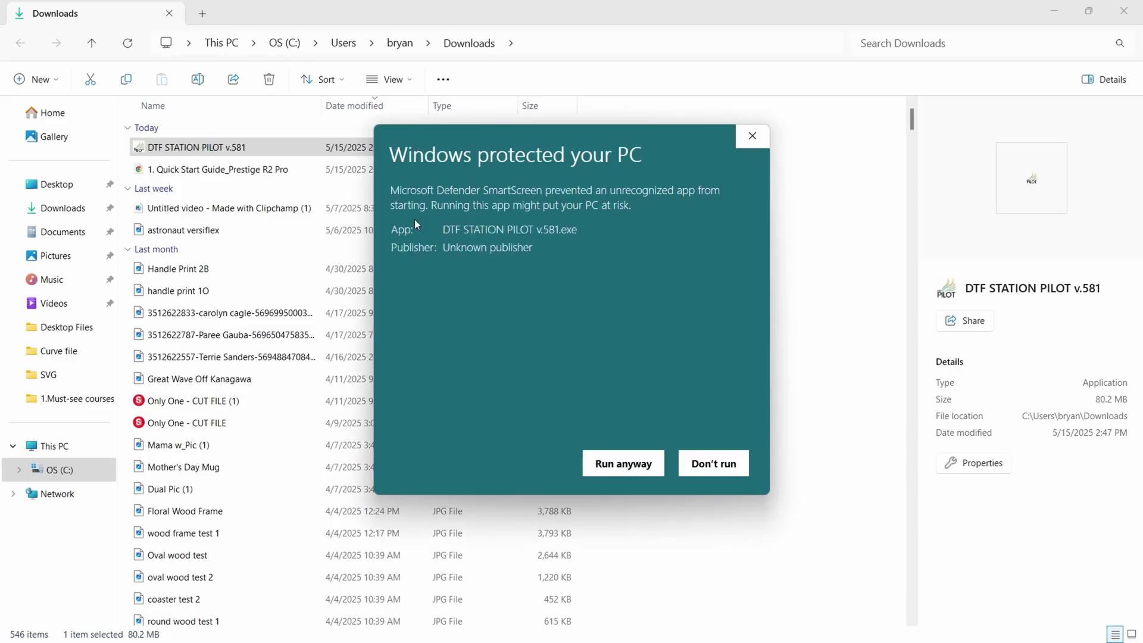
{"action": "left_click", "coordinate": [621, 465]}
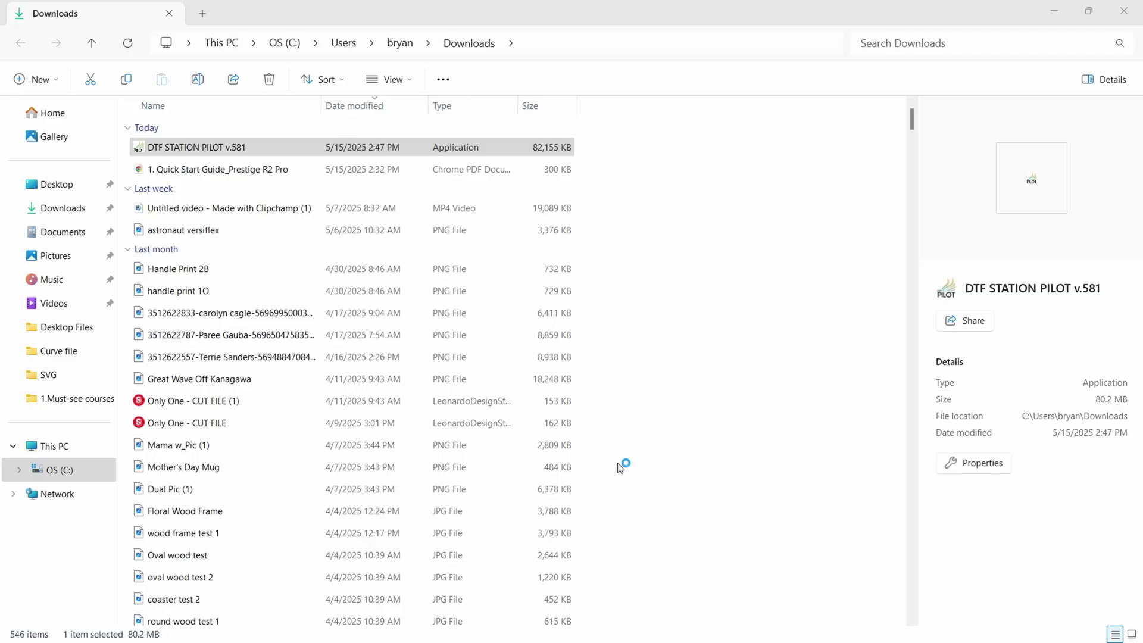
Clear the other windows and choose English as the setup language.
{"action": "left_click", "coordinate": [1056, 11]}
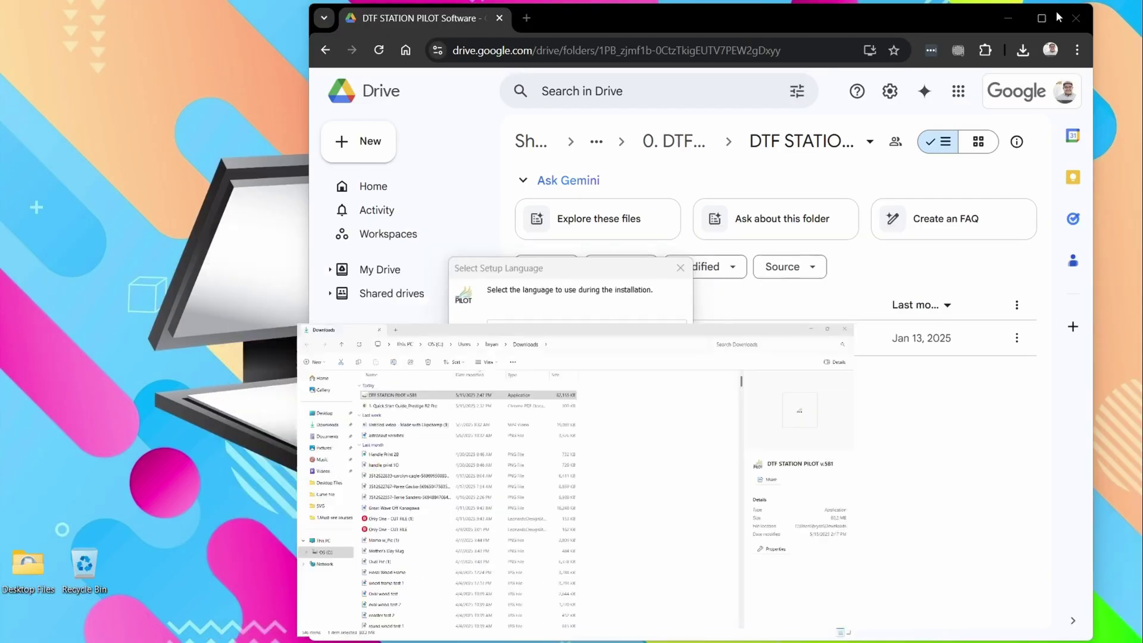
{"action": "left_click", "coordinate": [1015, 18]}
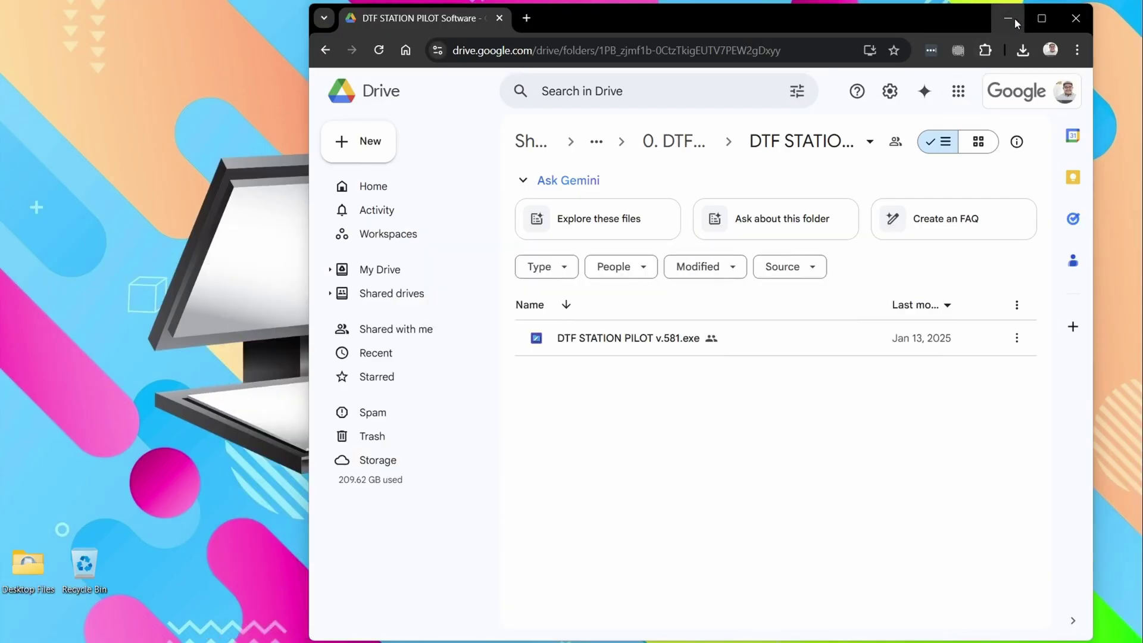
{"action": "left_click", "coordinate": [1015, 18]}
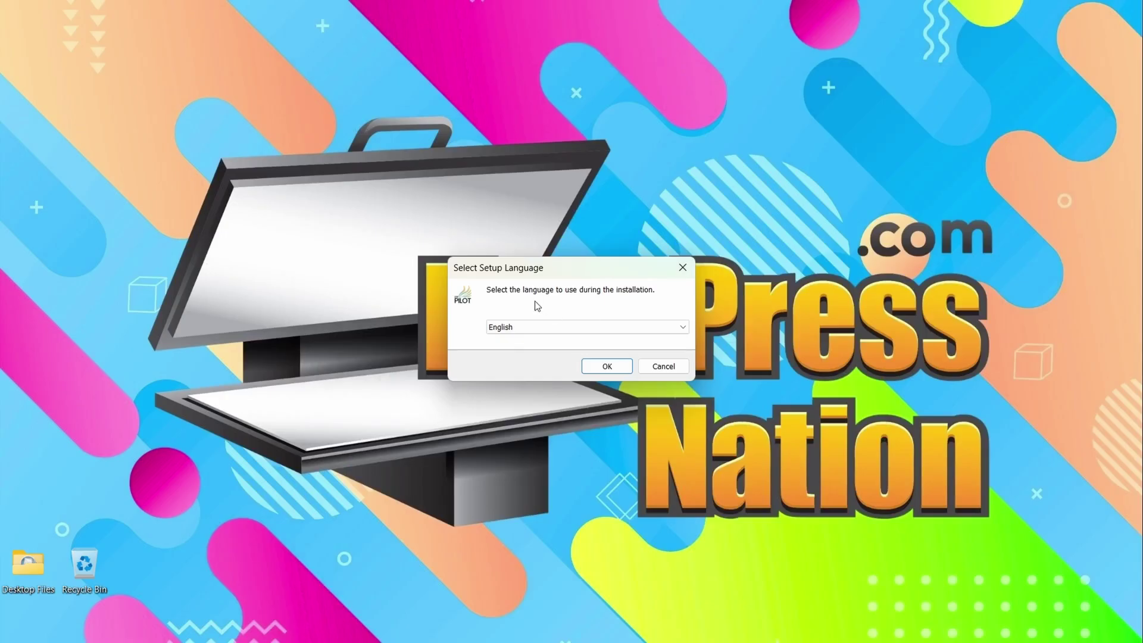
{"action": "left_click", "coordinate": [517, 329]}
{"action": "left_click", "coordinate": [519, 340]}
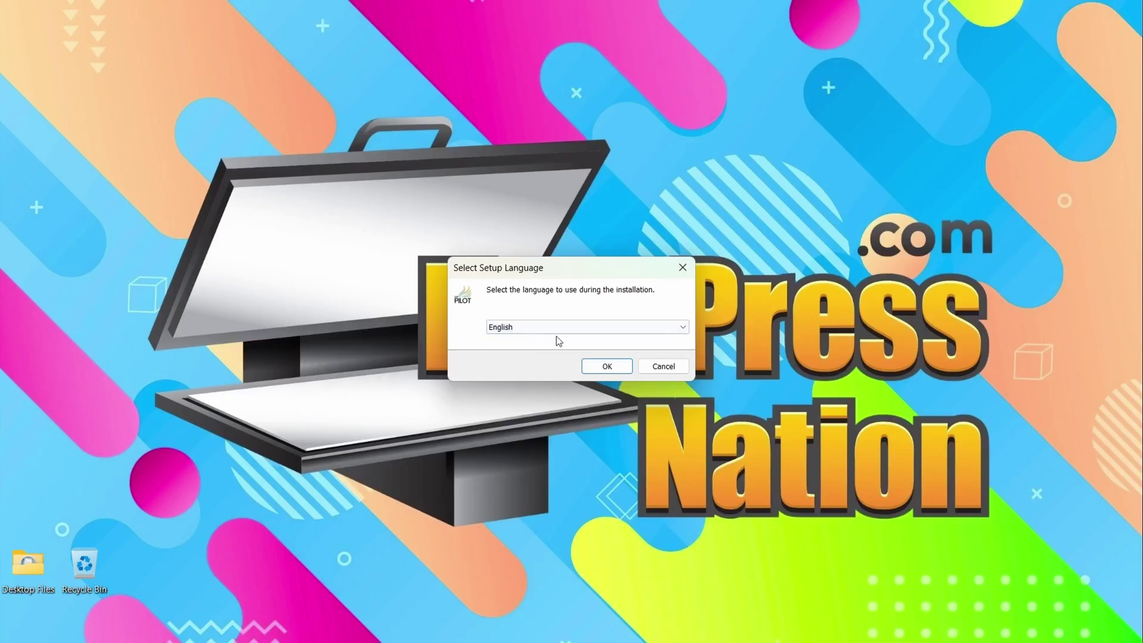
{"action": "left_click", "coordinate": [602, 365]}
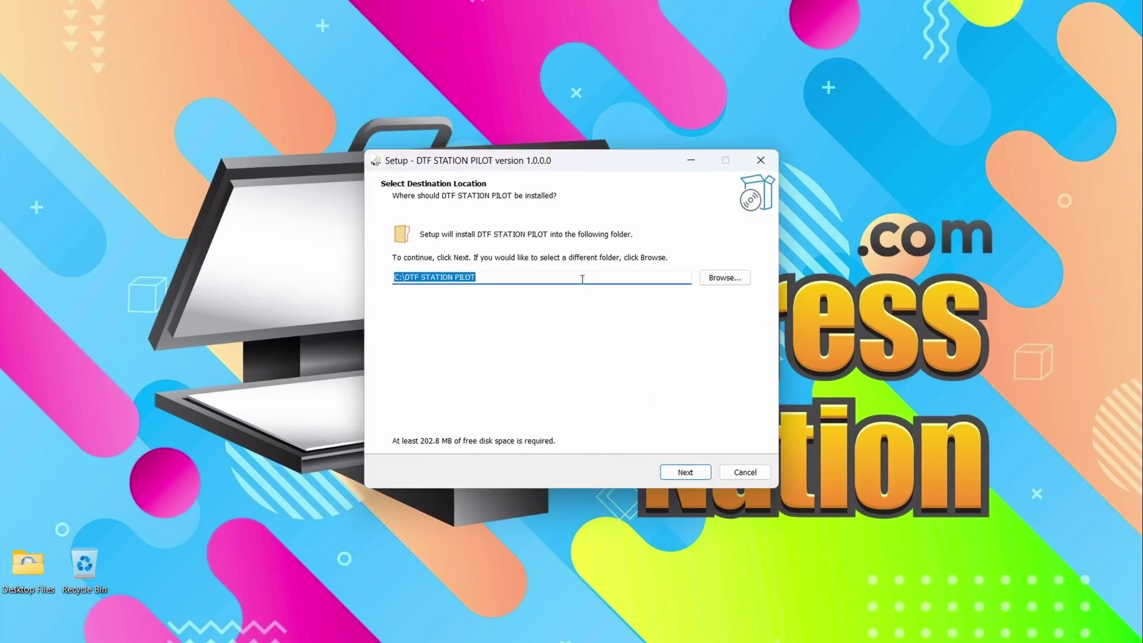
Keep C:\DTF STATION PILOT, select the LINK TCP component, and keep the desktop shortcut.
{"action": "left_click", "coordinate": [685, 474]}
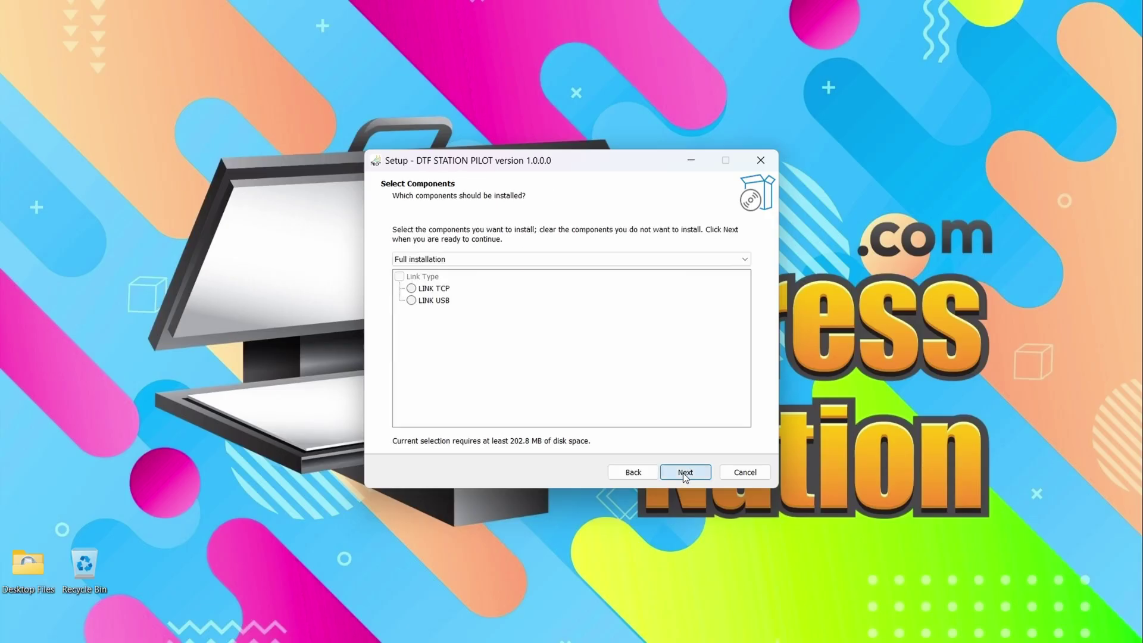
{"action": "left_click", "coordinate": [412, 290]}
{"action": "left_click", "coordinate": [685, 474]}
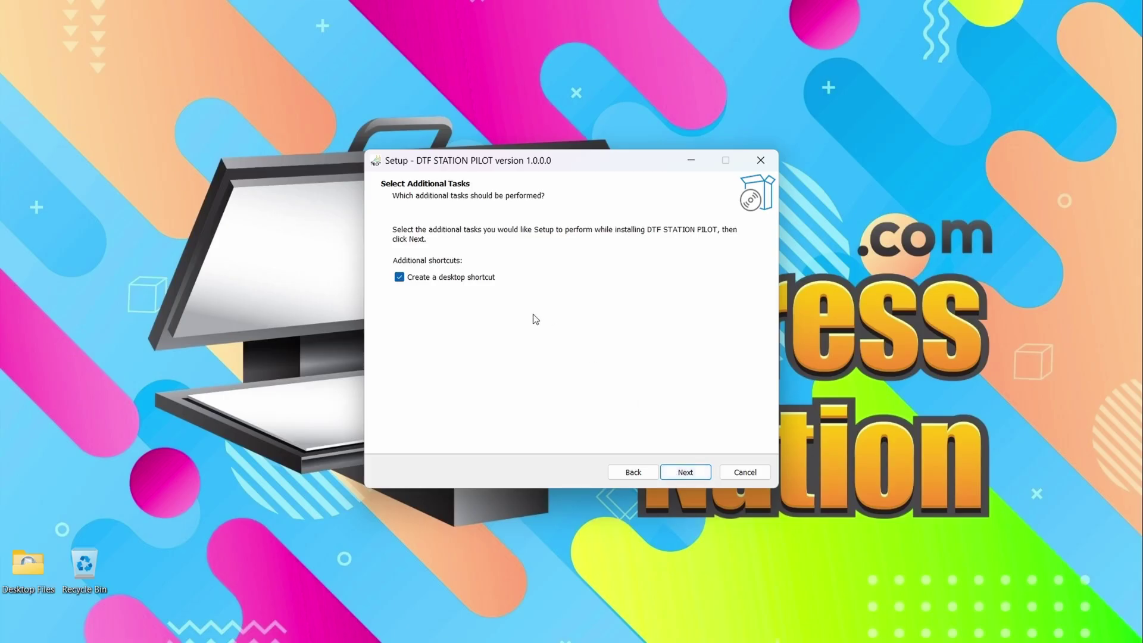
{"action": "left_click", "coordinate": [686, 473]}
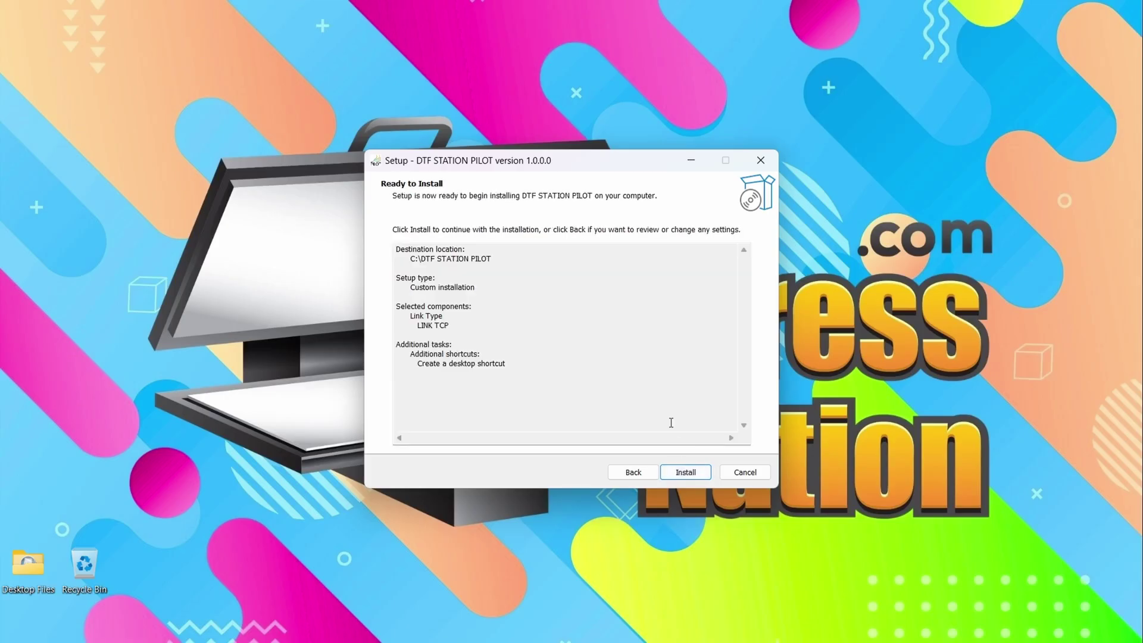
Start the DTF STATION PILOT install and run the Visual C++ runtime wizard to completion.
{"action": "left_click", "coordinate": [686, 473]}
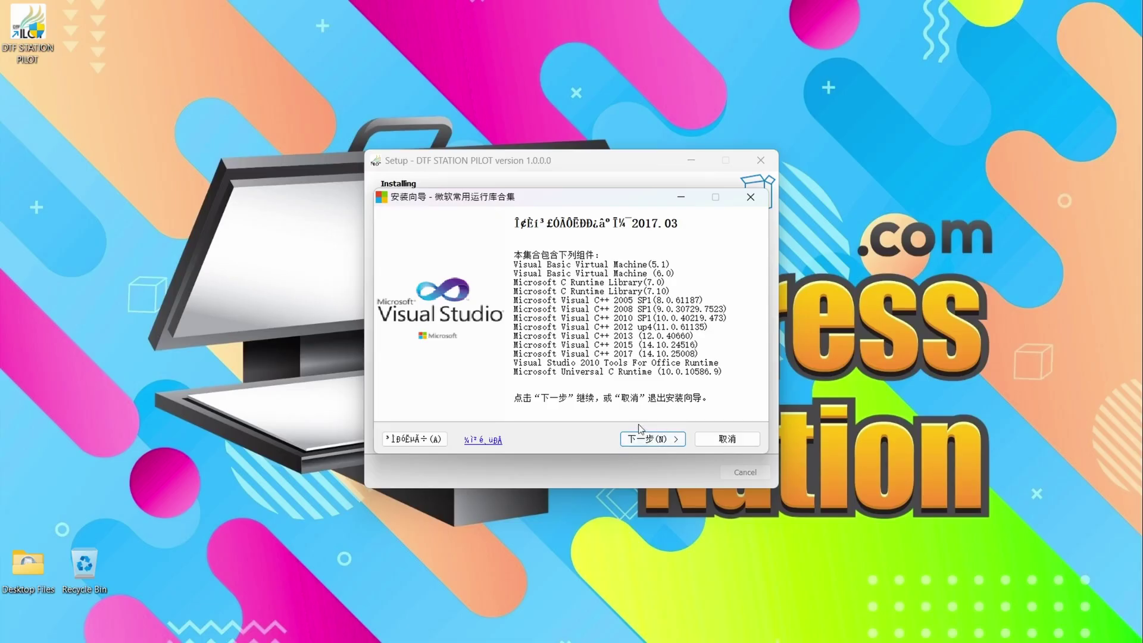
{"action": "left_click", "coordinate": [657, 443]}
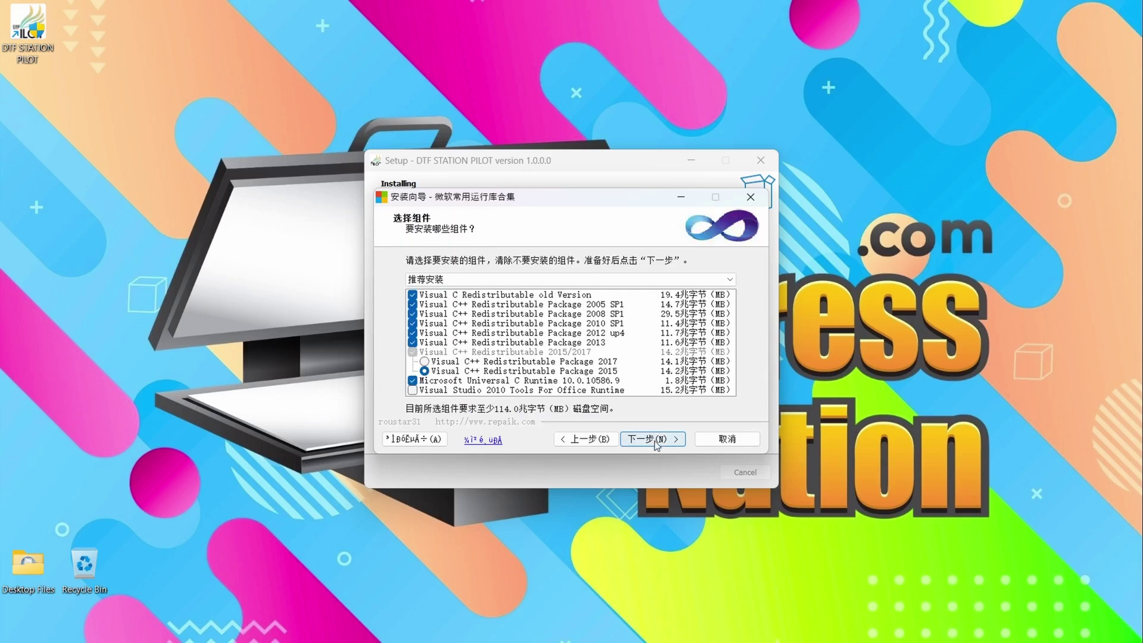
{"action": "left_click", "coordinate": [656, 442]}
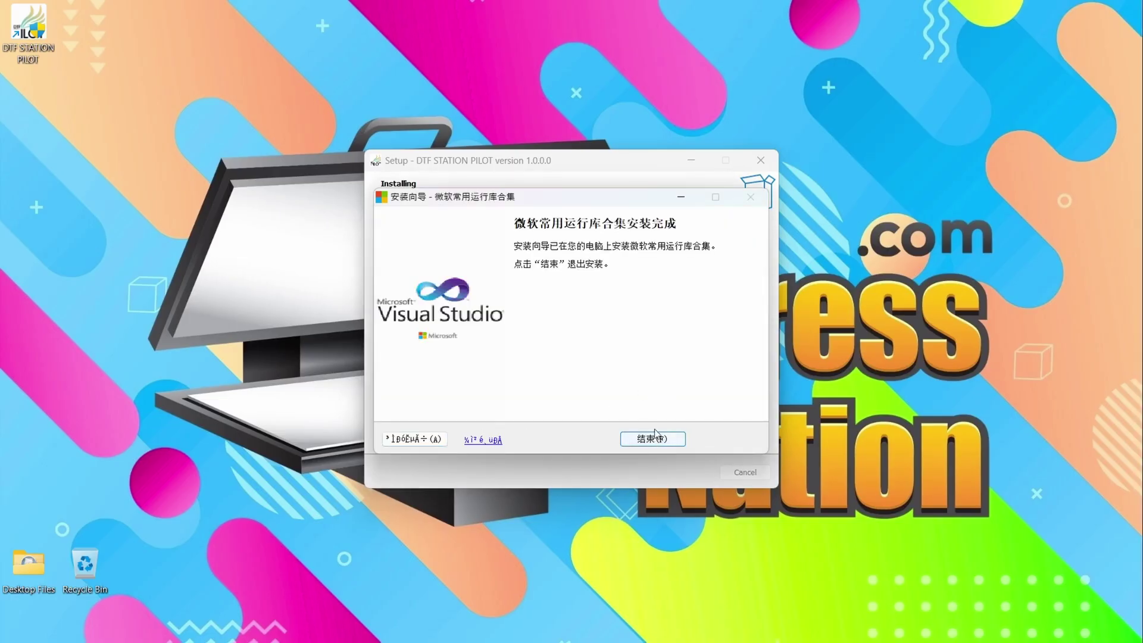
{"action": "left_click", "coordinate": [646, 441]}
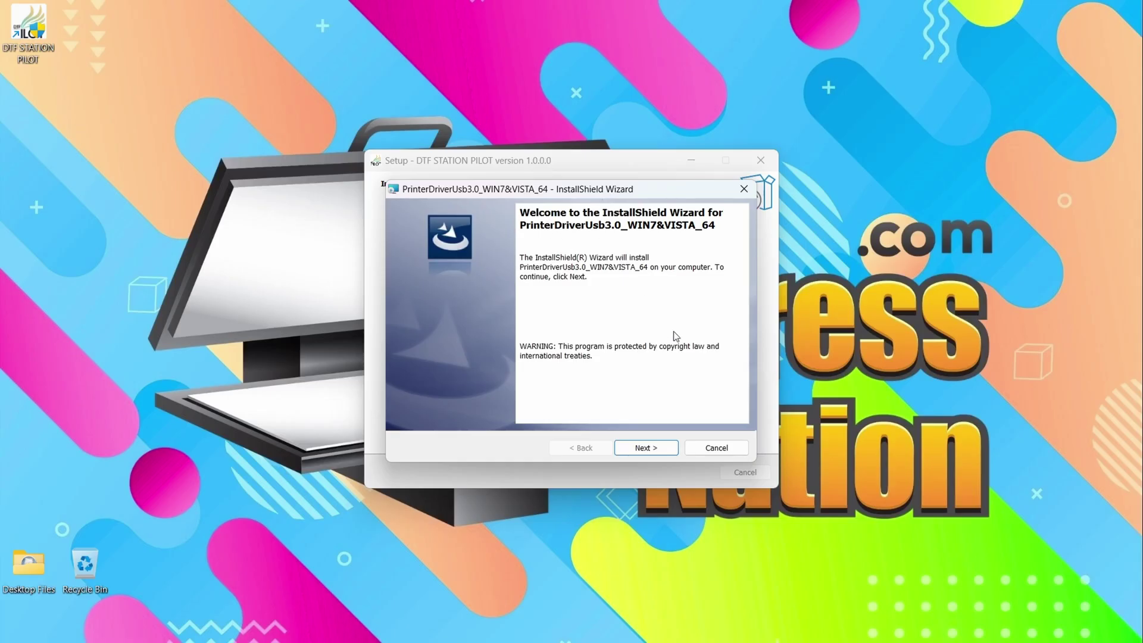
Accept the licence and keep Complete setup in the PrinterDriverUsb3.0_WIN7&VISTA_64 wizard.
{"action": "left_click", "coordinate": [652, 448]}
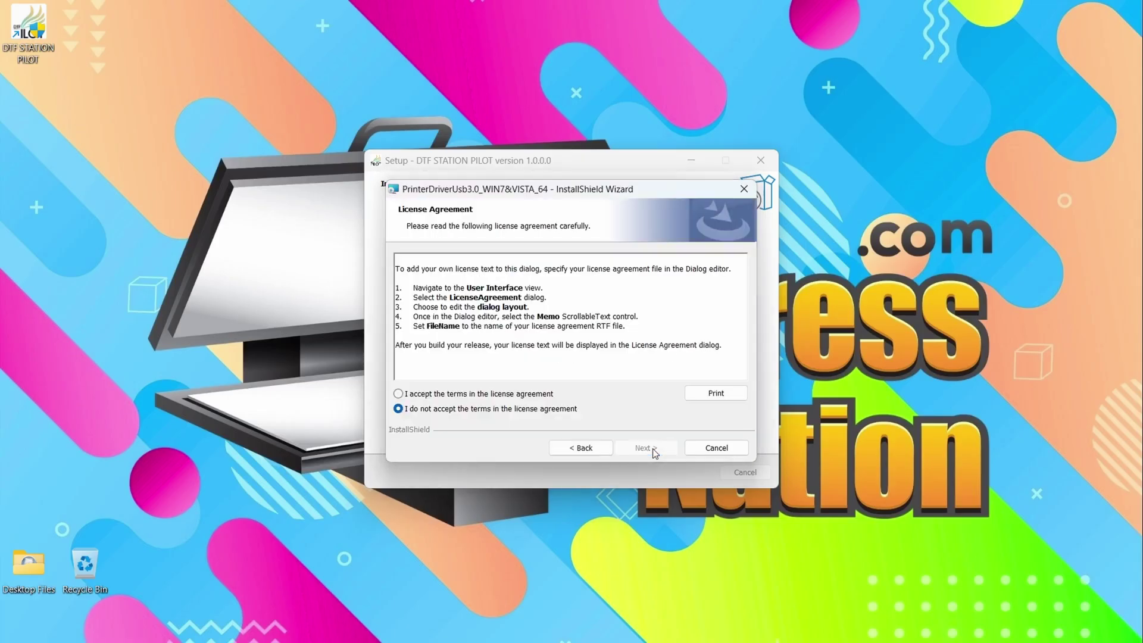
{"action": "left_click", "coordinate": [439, 394]}
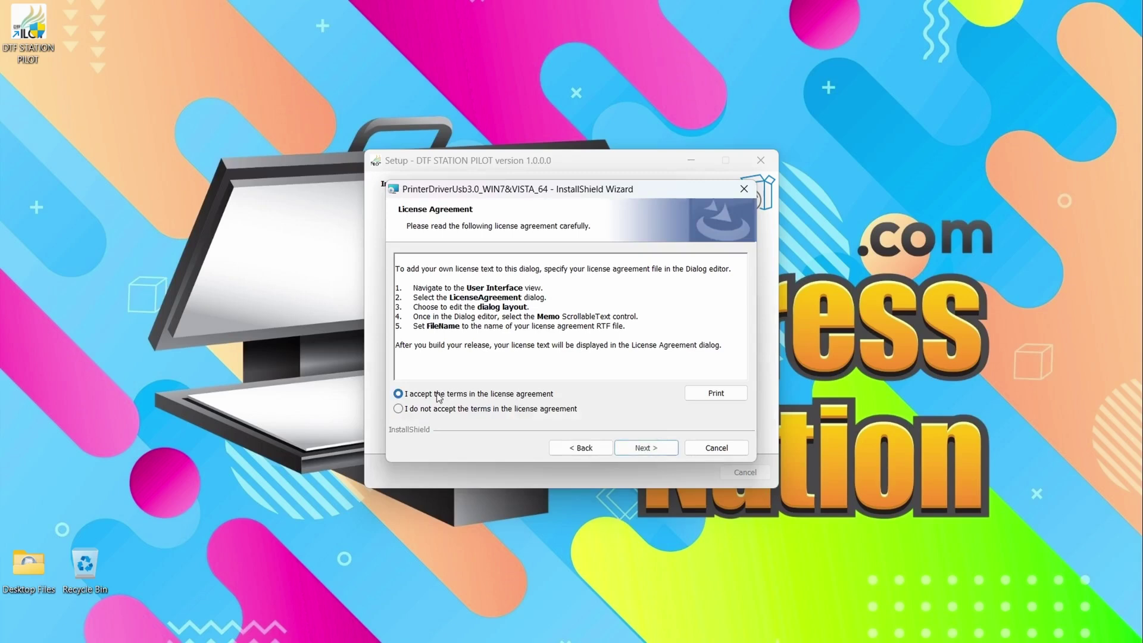
{"action": "left_click", "coordinate": [655, 446]}
{"action": "left_click", "coordinate": [655, 451]}
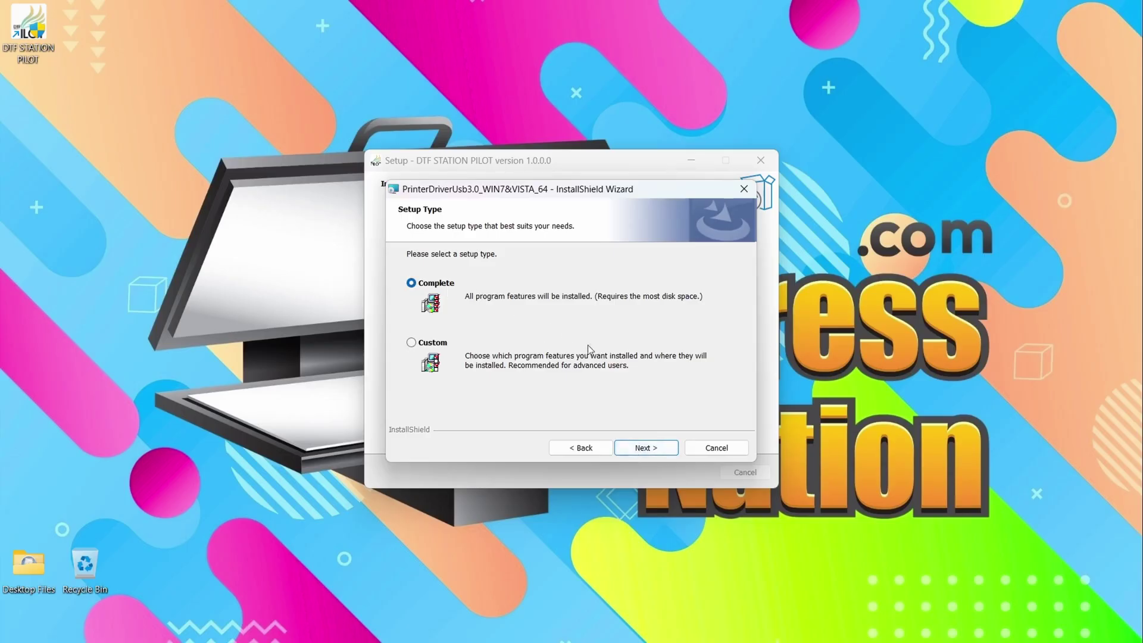
{"action": "left_click", "coordinate": [655, 454]}
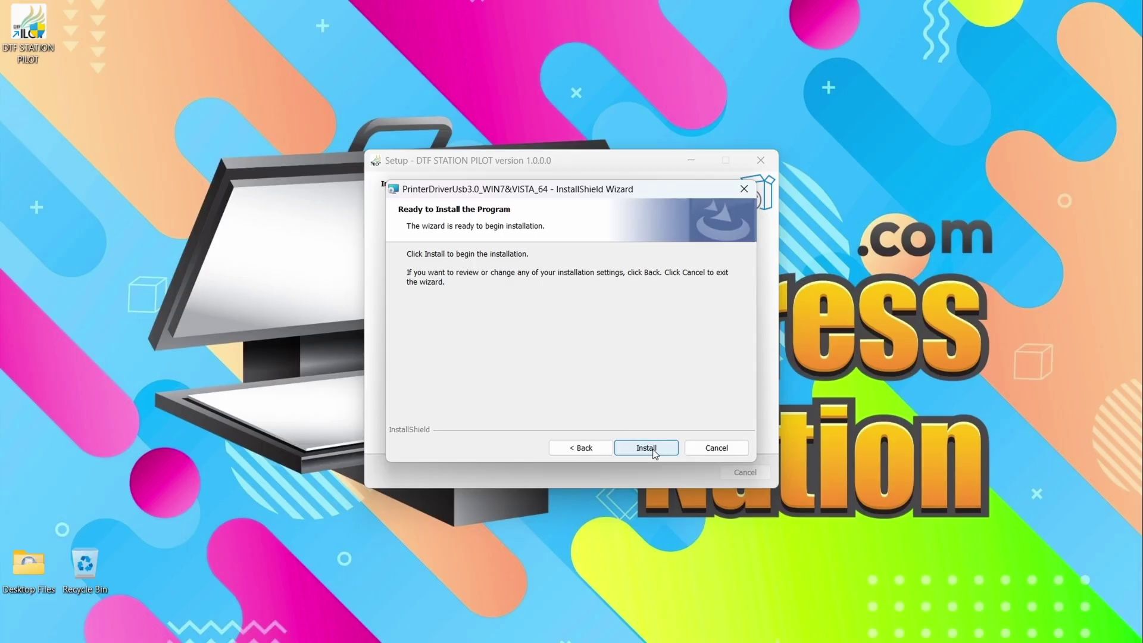
Install the USB driver, allowing the Cypress USB software, then repair Visual C++ 2010 x86.
{"action": "left_click", "coordinate": [654, 453]}
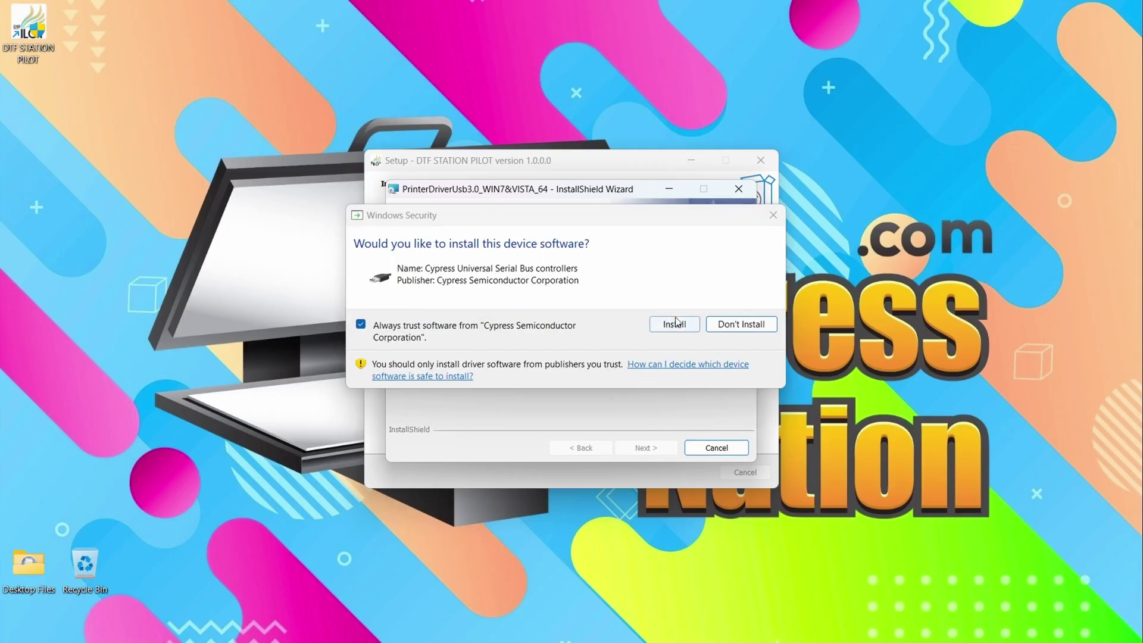
{"action": "left_click", "coordinate": [680, 326]}
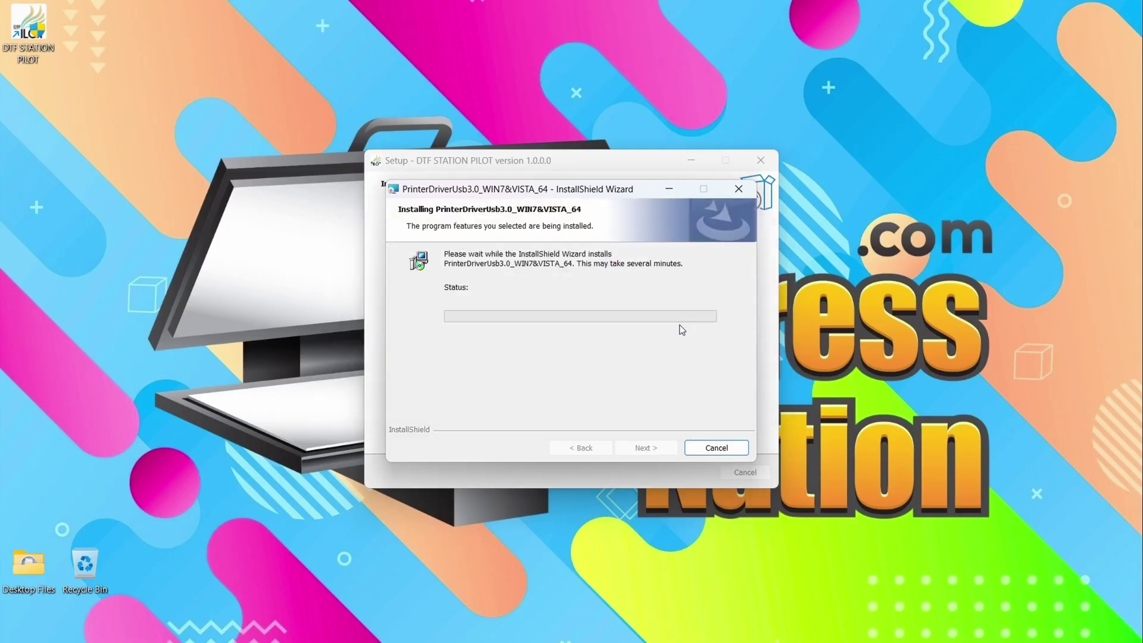
{"action": "left_click", "coordinate": [662, 480]}
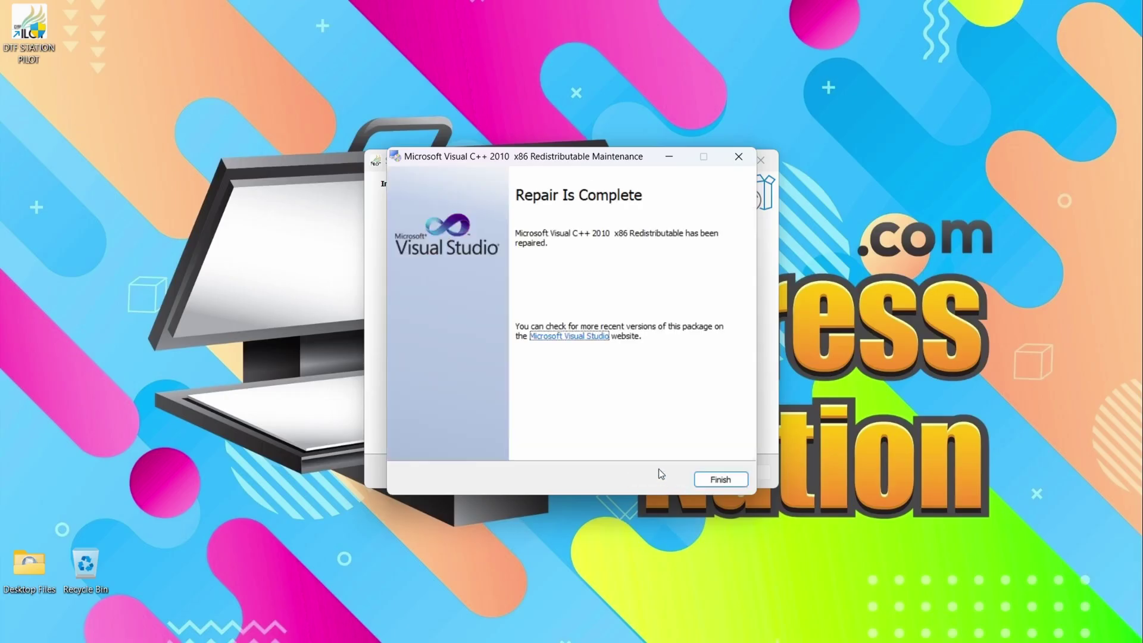
Close the Visual C++ 2010 x86 repair dialog with Finish to return to the DTF STATION PILOT completing page.
{"action": "left_click", "coordinate": [714, 479]}
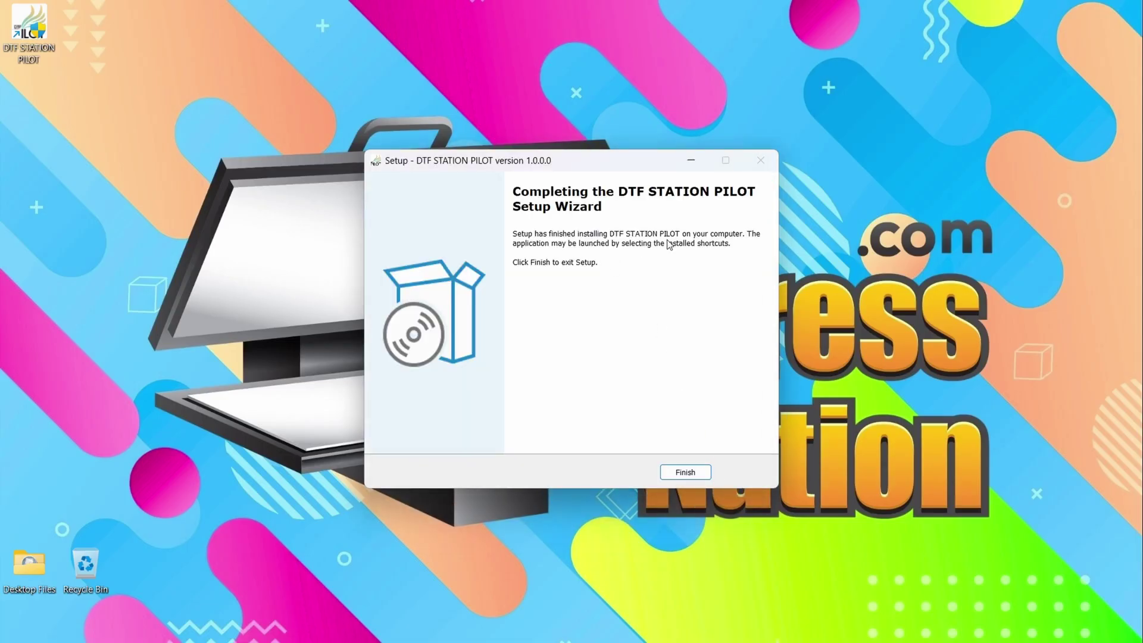